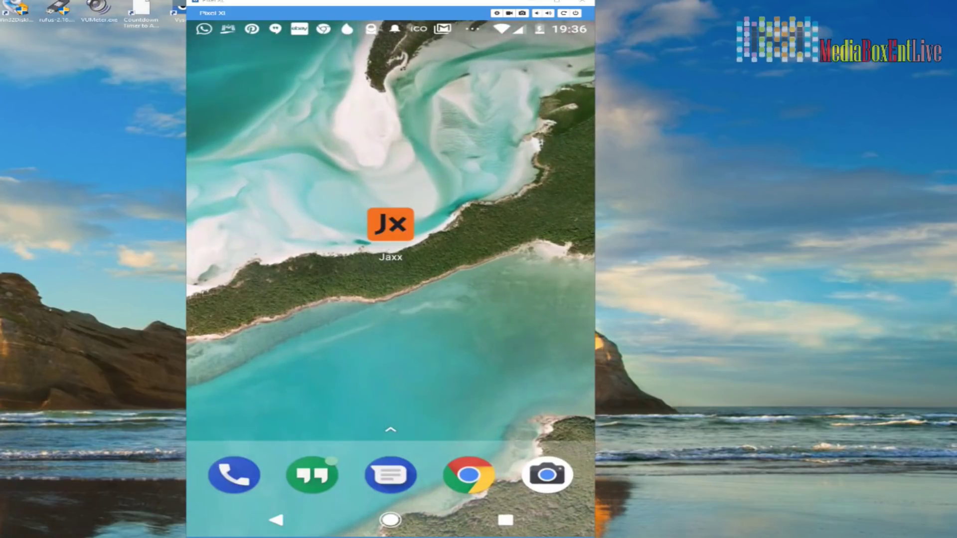
Step: Launch Jaxx and send the maximum 0.58900566 ETC to the pasted receiving address
{"action": "left_click", "coordinate": [390, 224]}
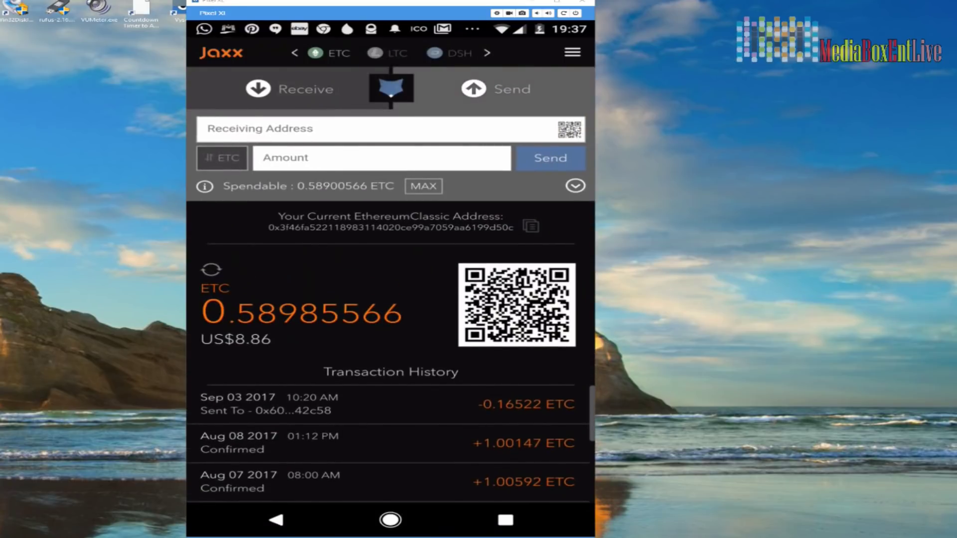
{"action": "left_click", "coordinate": [210, 128]}
{"action": "left_click", "coordinate": [241, 100]}
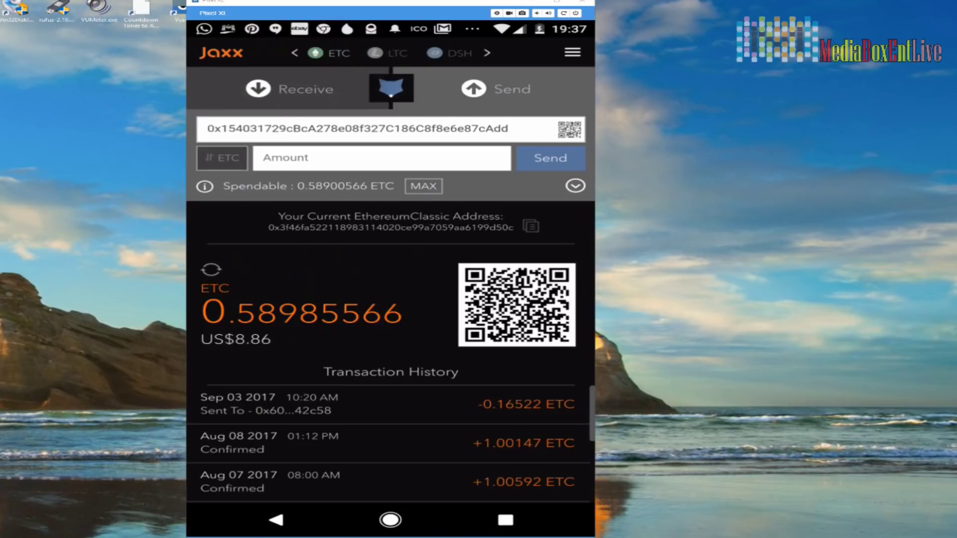
{"action": "left_click", "coordinate": [423, 186]}
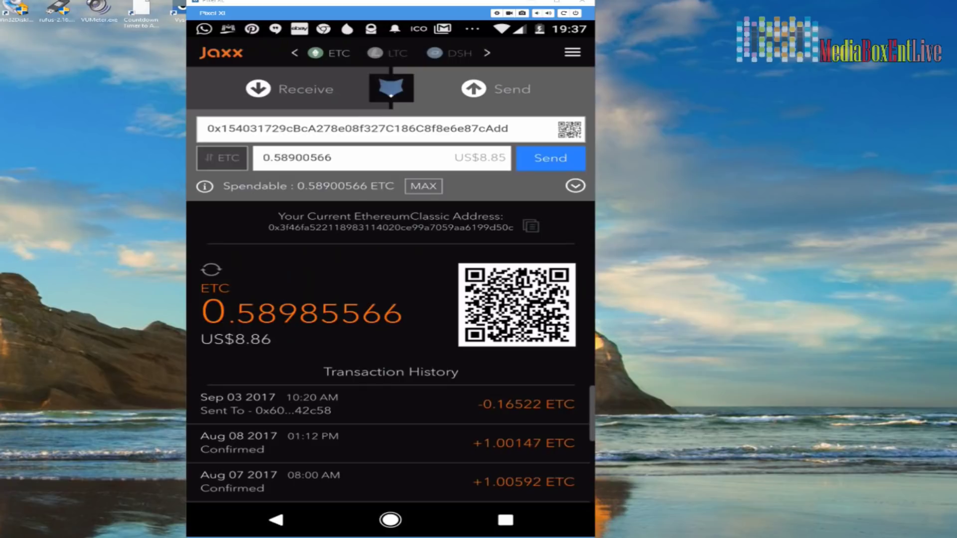
{"action": "left_click", "coordinate": [551, 158]}
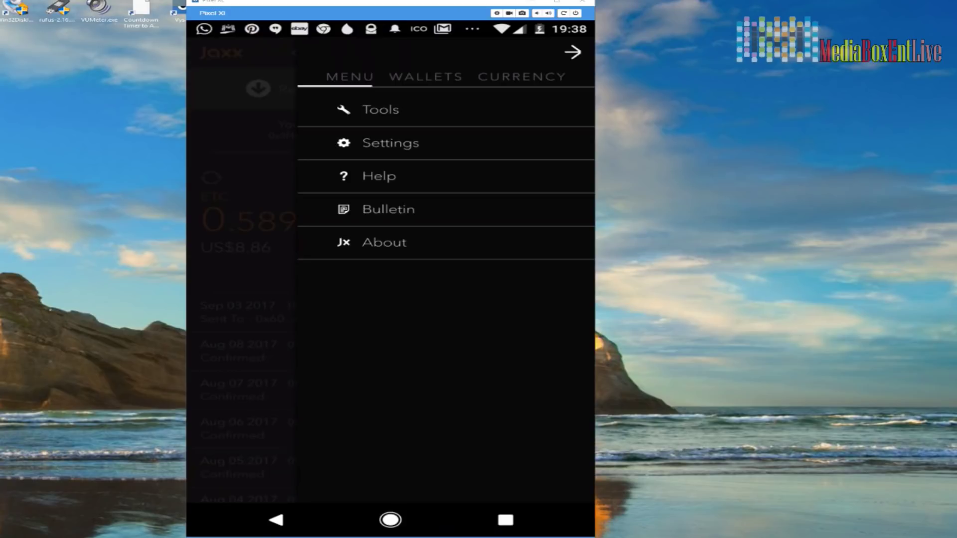
{"action": "left_click", "coordinate": [381, 110]}
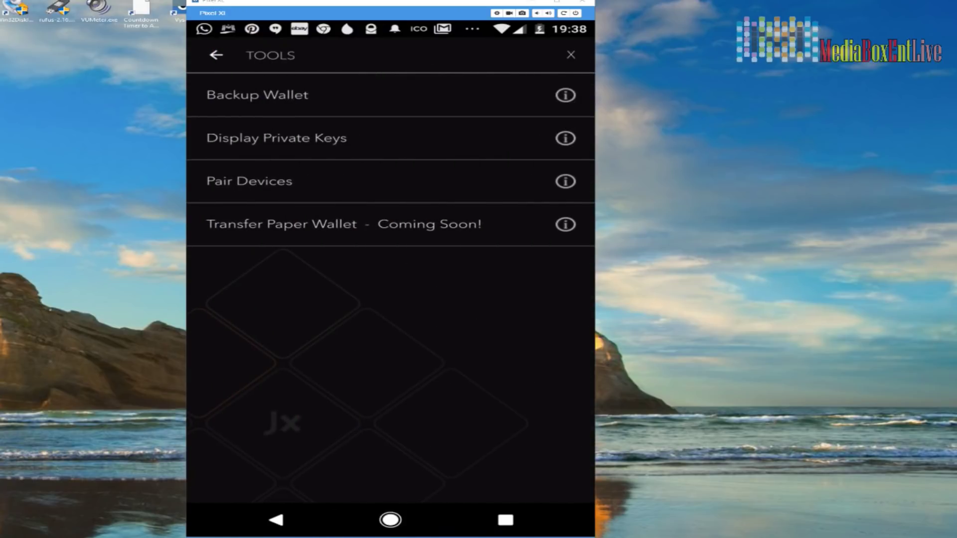
{"action": "left_click", "coordinate": [380, 94]}
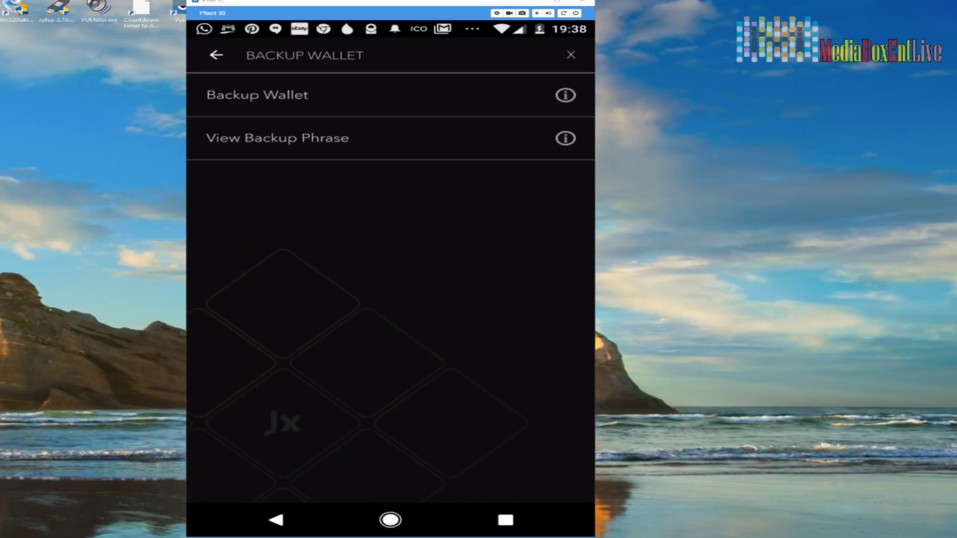
{"action": "left_click", "coordinate": [380, 138]}
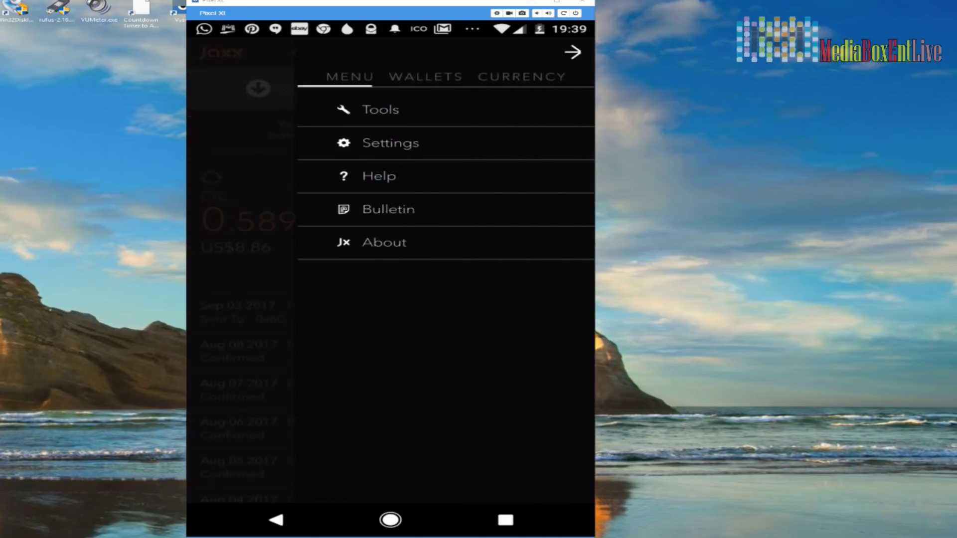
Step: Open Jaxx's wallet settings, then leave Jaxx for the Android home screen
{"action": "left_click", "coordinate": [390, 143]}
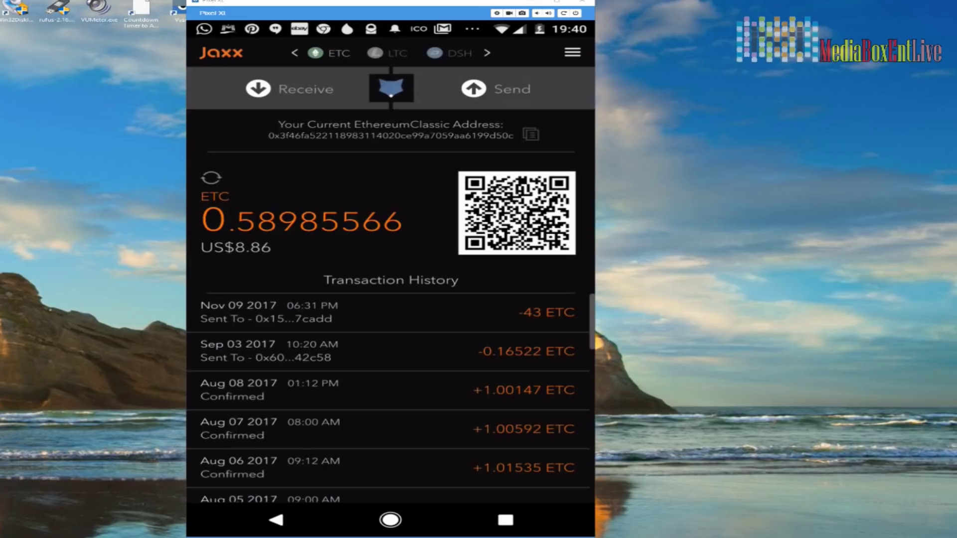
{"action": "key", "text": "Home"}
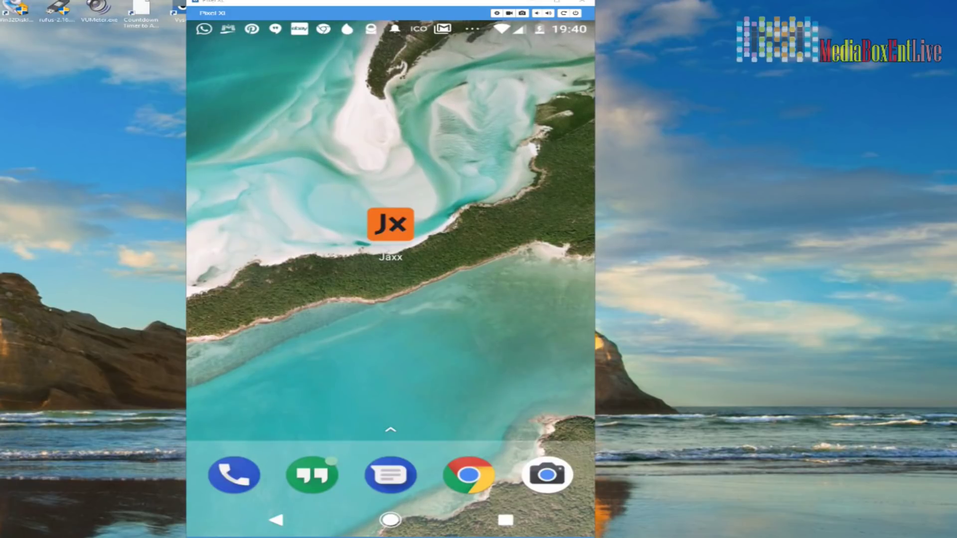
Step: Long-press and drag the Jaxx icon on the home screen to relaunch the wallet
{"action": "left_click_drag", "start_coordinate": [391, 225], "coordinate": [398, 179]}
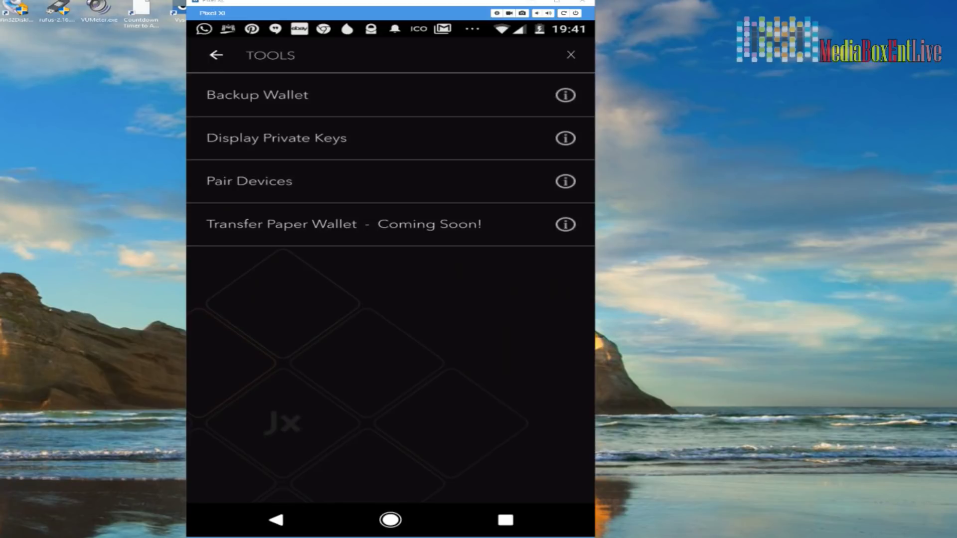
Step: Reveal Jaxx's private keys and show the Ethereum Classic key pairs
{"action": "left_click", "coordinate": [276, 138]}
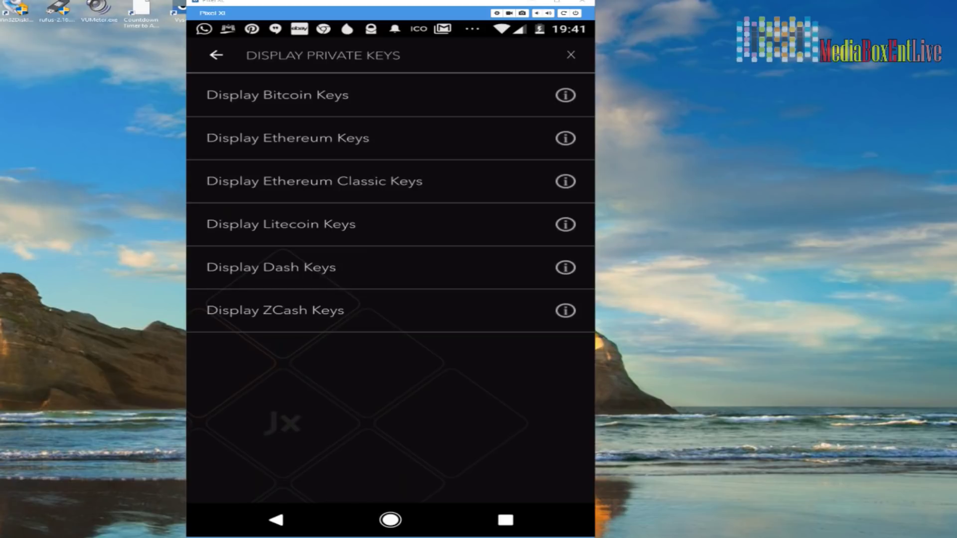
{"action": "left_click", "coordinate": [314, 181]}
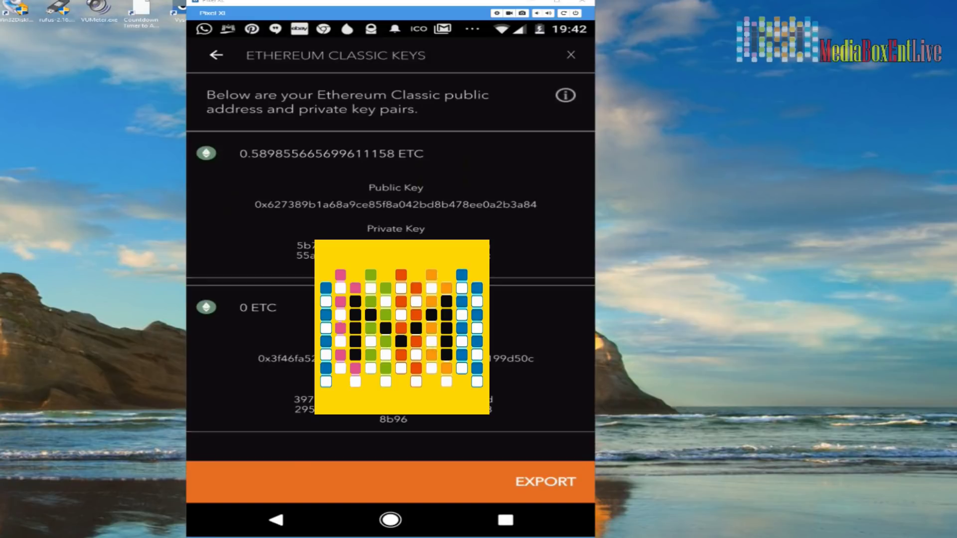
Step: Copy the private key of the 0.5898 ETC address and exit Jaxx to the home screen
{"action": "double_click", "coordinate": [304, 250]}
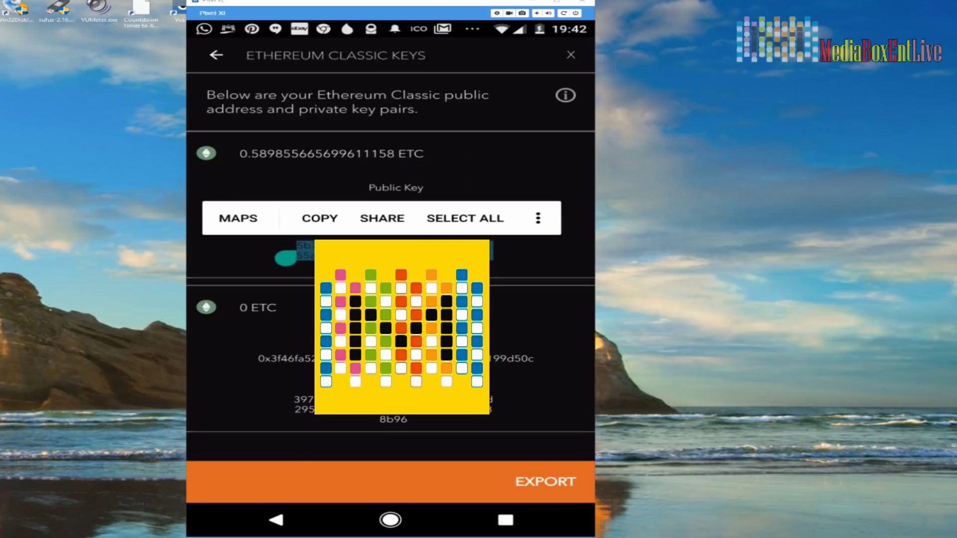
{"action": "left_click", "coordinate": [320, 218]}
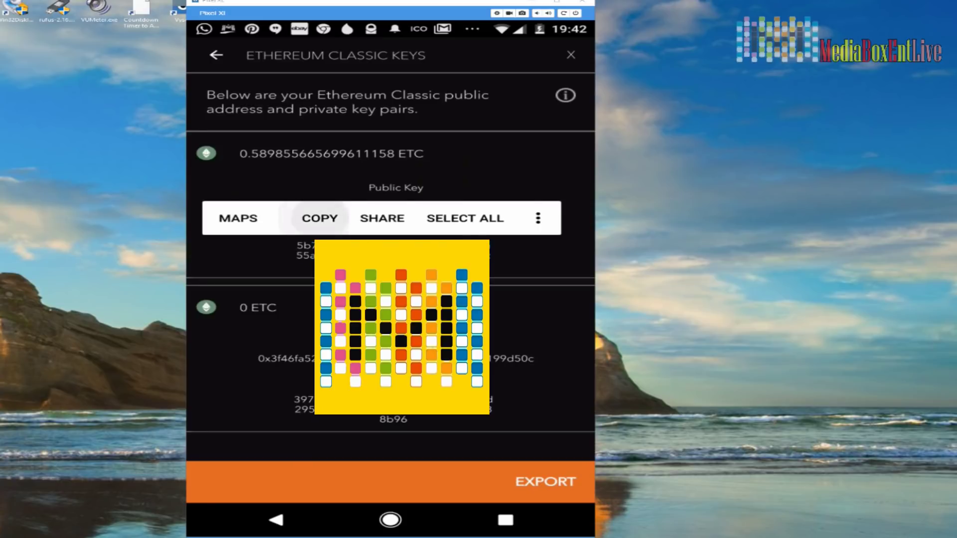
{"action": "left_click", "coordinate": [390, 520]}
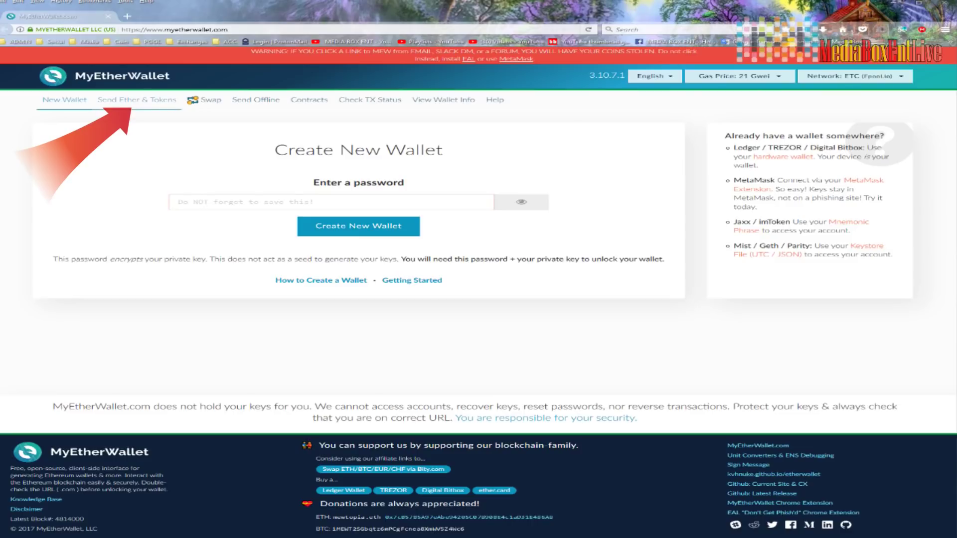
Step: Go to MyEtherWallet's Send Ether & Tokens page
{"action": "left_click", "coordinate": [136, 100]}
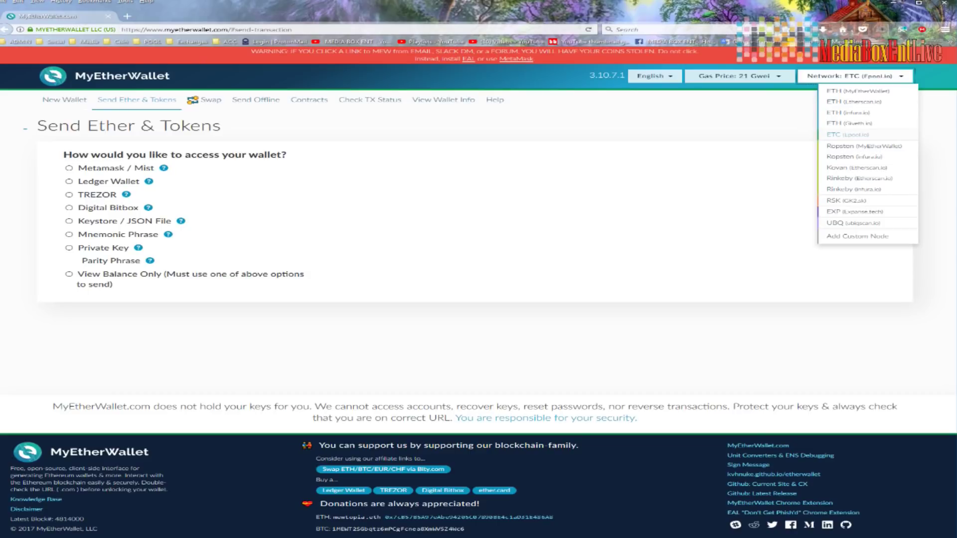
Step: Switch MyEtherWallet to the ETC (Epool.io) network and pick Private Key as the access method
{"action": "left_click", "coordinate": [847, 135]}
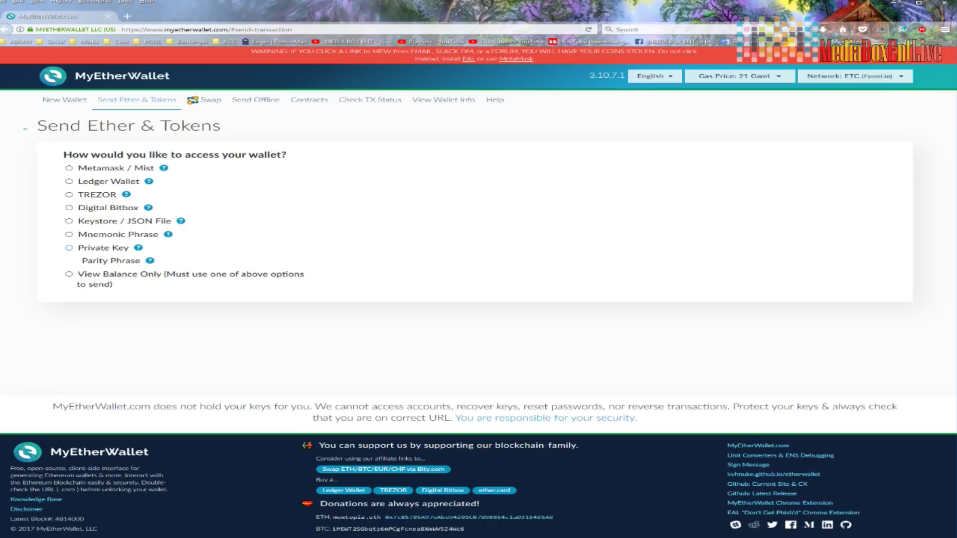
{"action": "left_click", "coordinate": [69, 248]}
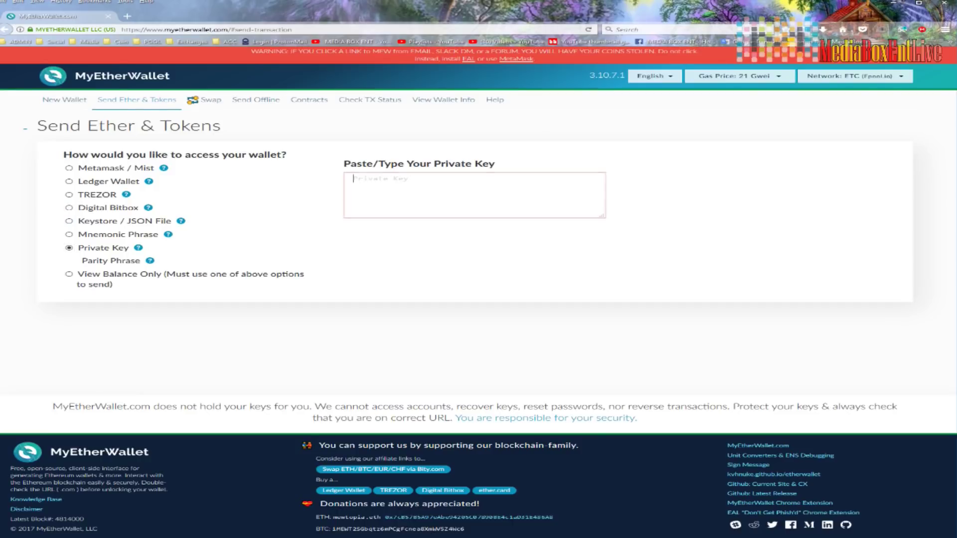
Step: Paste the copied Jaxx private key and unlock the wallet, revealing its 0.590 ETC balance
{"action": "left_click", "coordinate": [474, 195]}
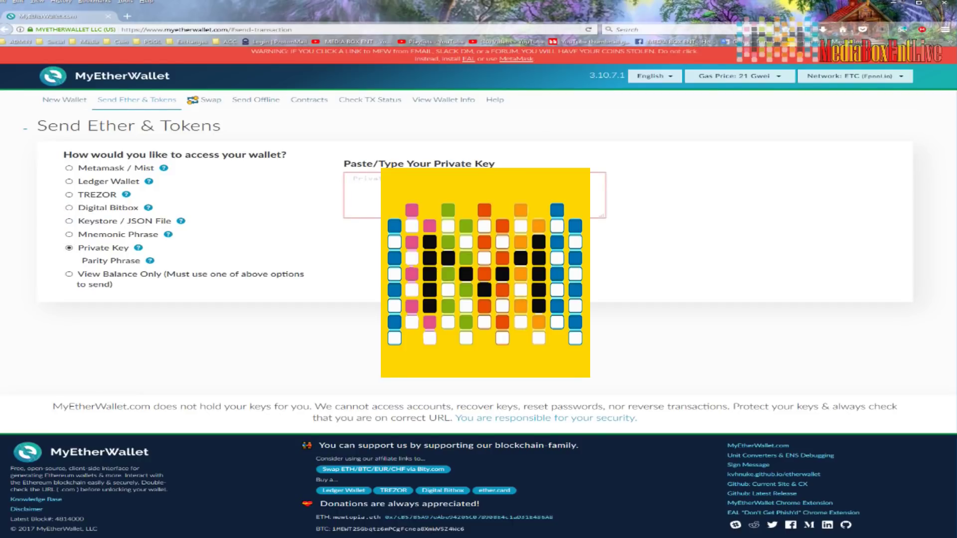
{"action": "key", "text": "ctrl+v"}
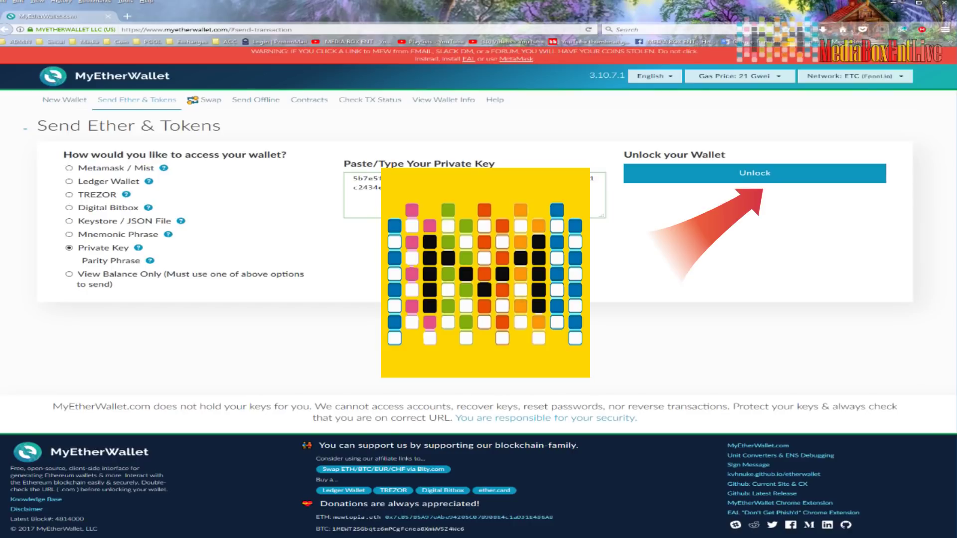
{"action": "key", "text": "Return"}
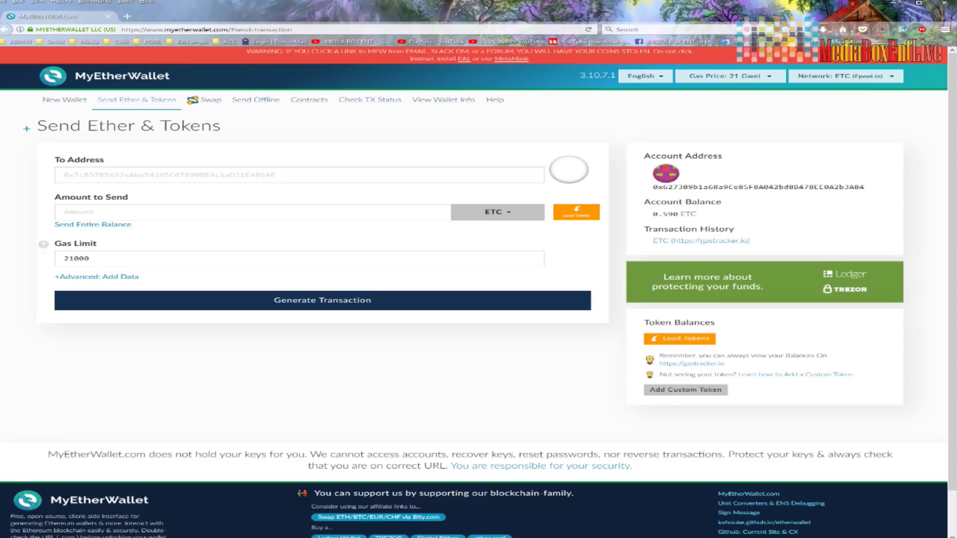
Step: Enter the recipient address and 0.589414665699611158 ETC amount, then generate the signed transaction
{"action": "left_click_drag", "start_coordinate": [653, 214], "coordinate": [683, 214]}
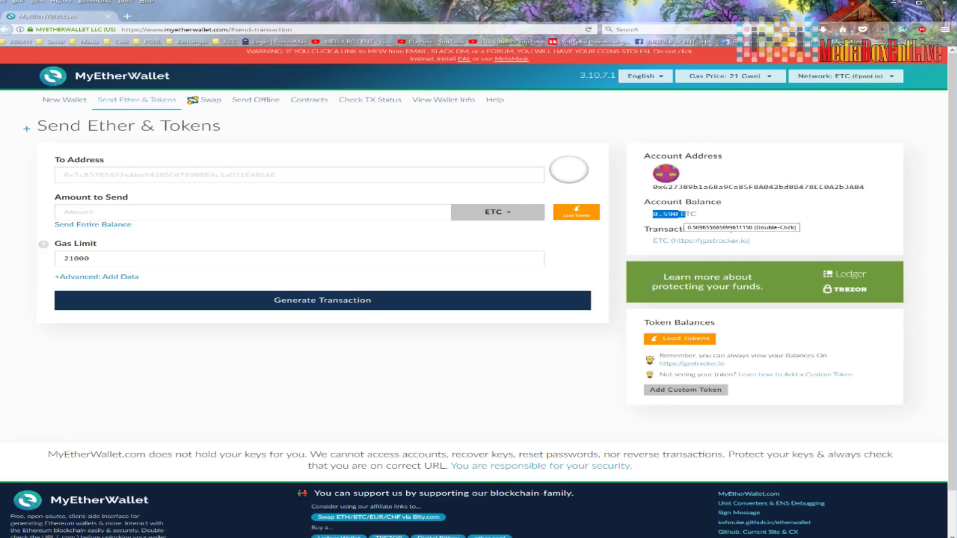
{"action": "mouse_move", "coordinate": [683, 214]}
{"action": "left_mouse_down"}
{"action": "mouse_move", "coordinate": [671, 214]}
{"action": "mouse_move", "coordinate": [682, 214]}
{"action": "left_mouse_up"}
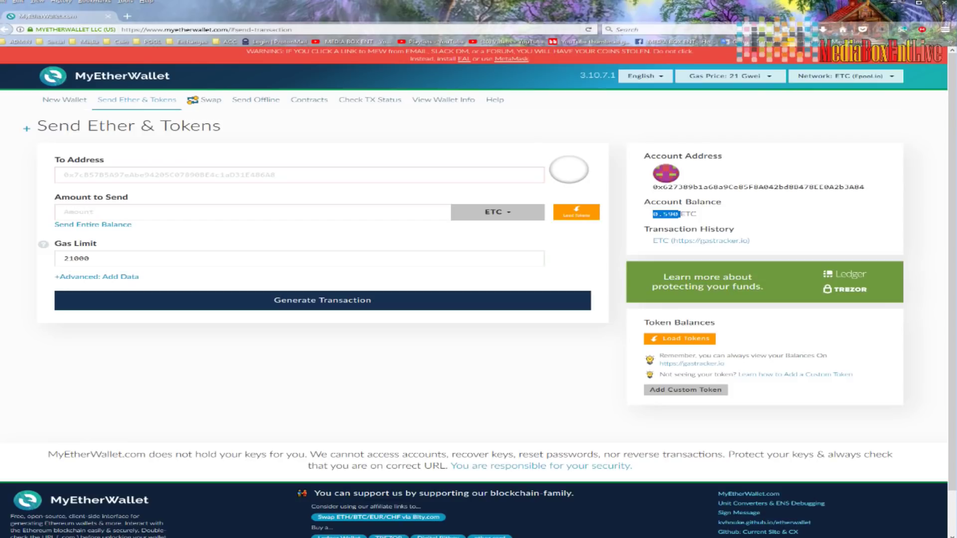
{"action": "left_click", "coordinate": [63, 174]}
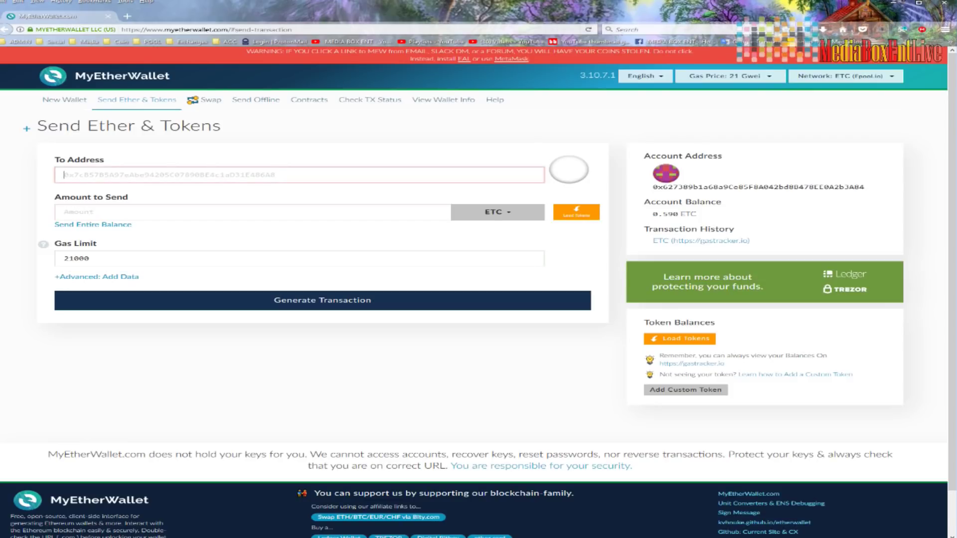
{"action": "key", "text": "ctrl+v"}
{"action": "key", "text": "Tab"}
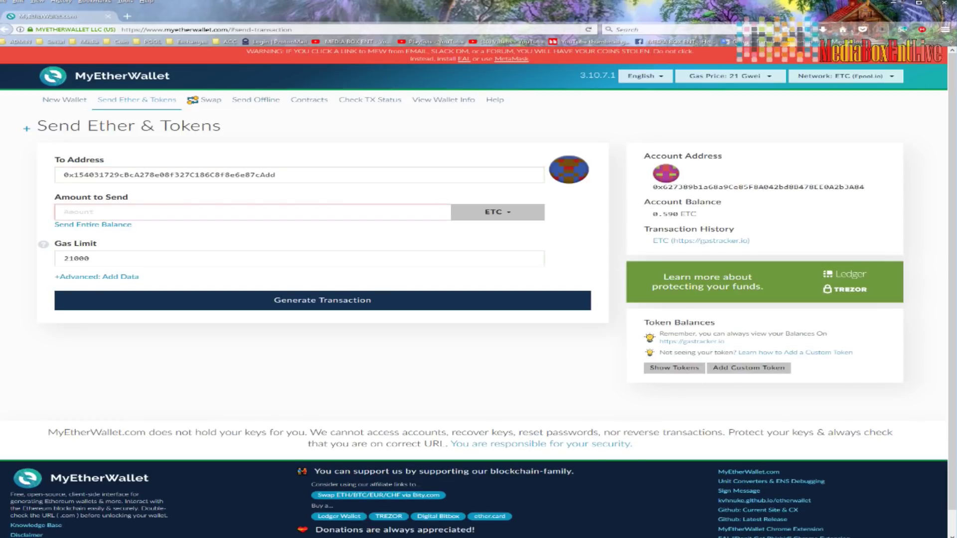
{"action": "type", "text": "0.589414665699611158"}
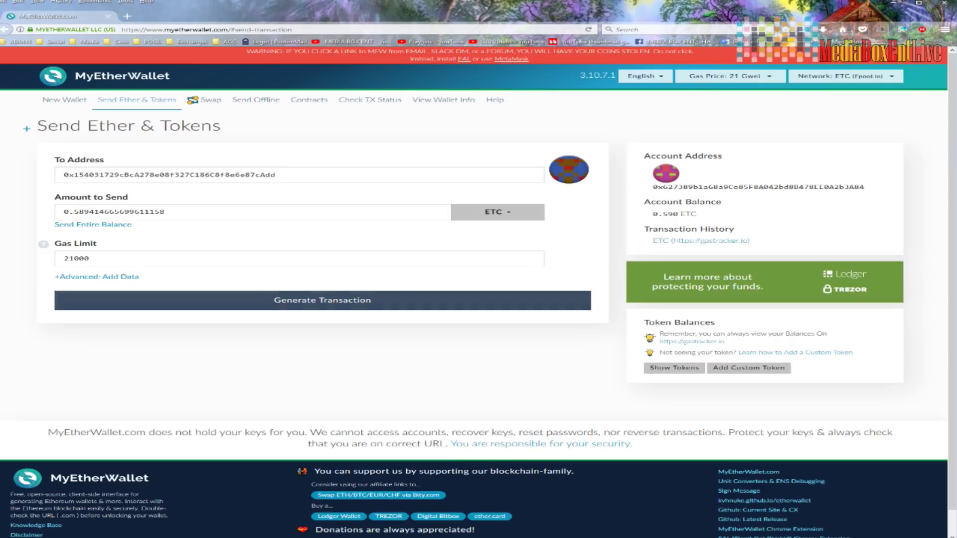
{"action": "left_click", "coordinate": [323, 300]}
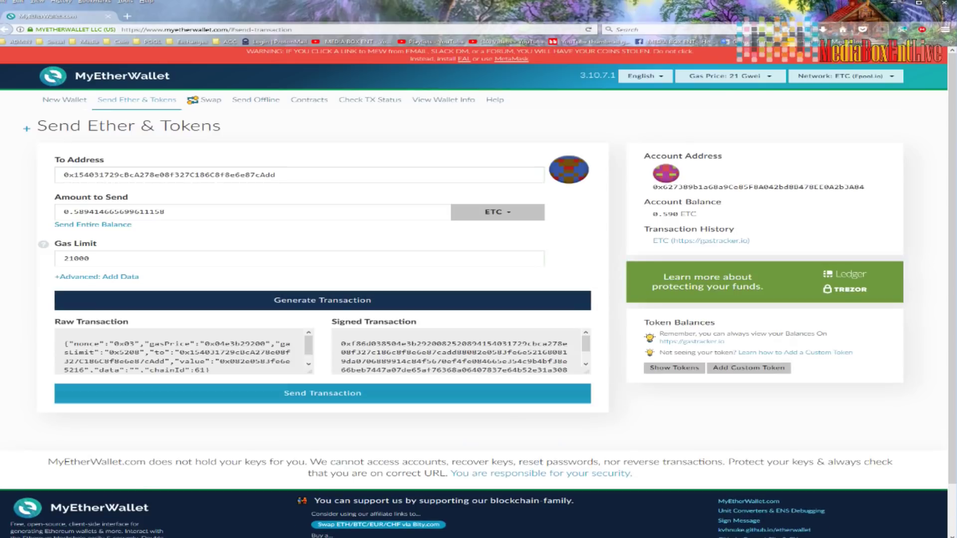
Step: Send the 0.589414665699611158 ETC transaction after verifying the recipient address in the warning
{"action": "left_click", "coordinate": [323, 393]}
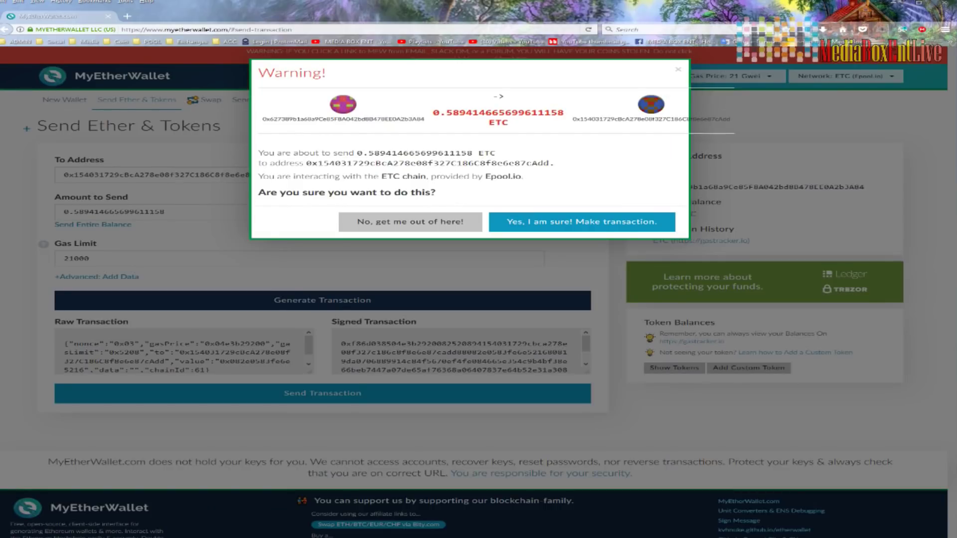
{"action": "left_click_drag", "start_coordinate": [306, 164], "coordinate": [554, 163]}
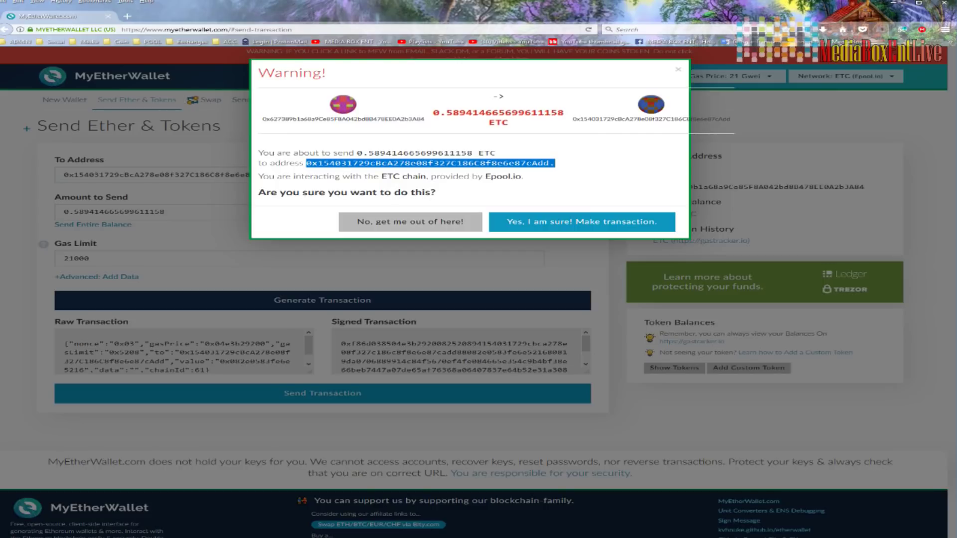
{"action": "left_click", "coordinate": [582, 222]}
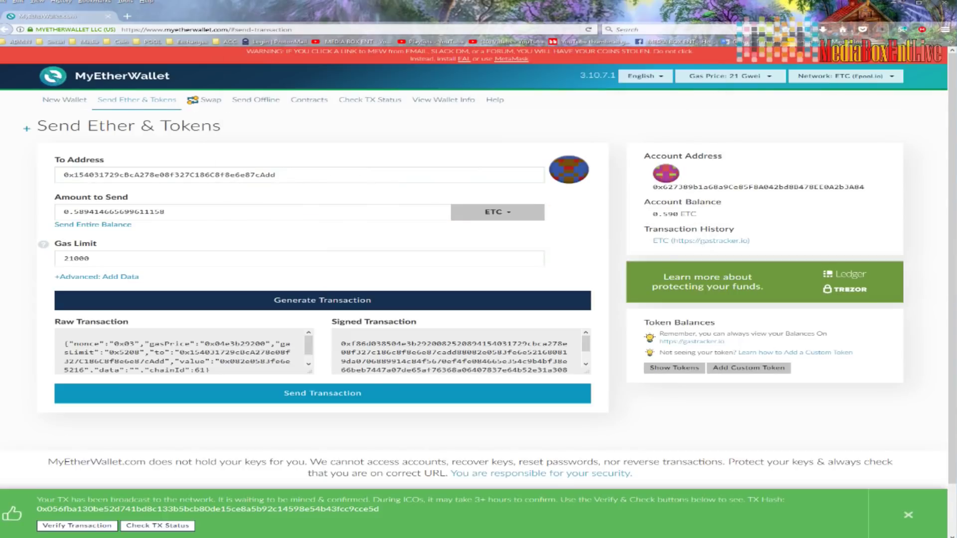